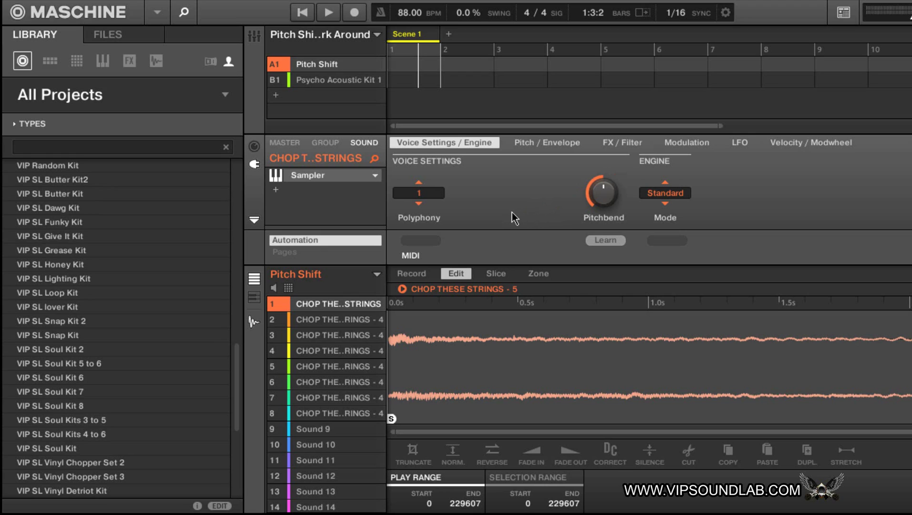
Audition the string chops in sounds 1 to 8 of the Pitch Shift group at their original pitch
{"action": "mouse_move", "coordinate": [343, 306]}
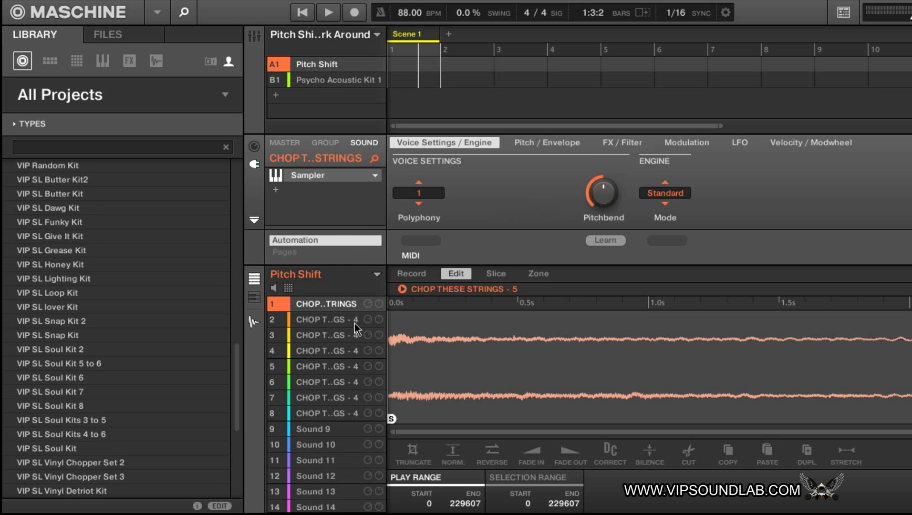
{"action": "mouse_move", "coordinate": [359, 320]}
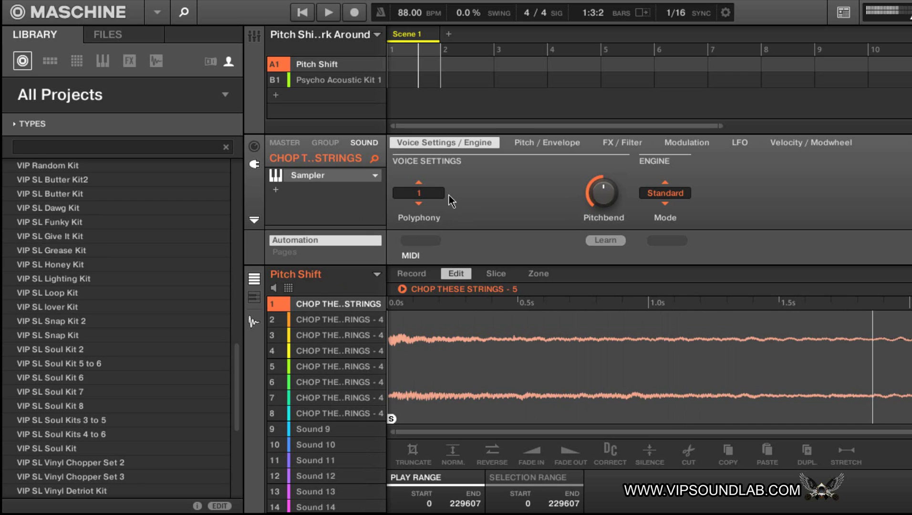
{"action": "key", "text": "Down"}
{"action": "key", "text": "Down"}
{"action": "key", "text": "Down"}
{"action": "key", "text": "Down"}
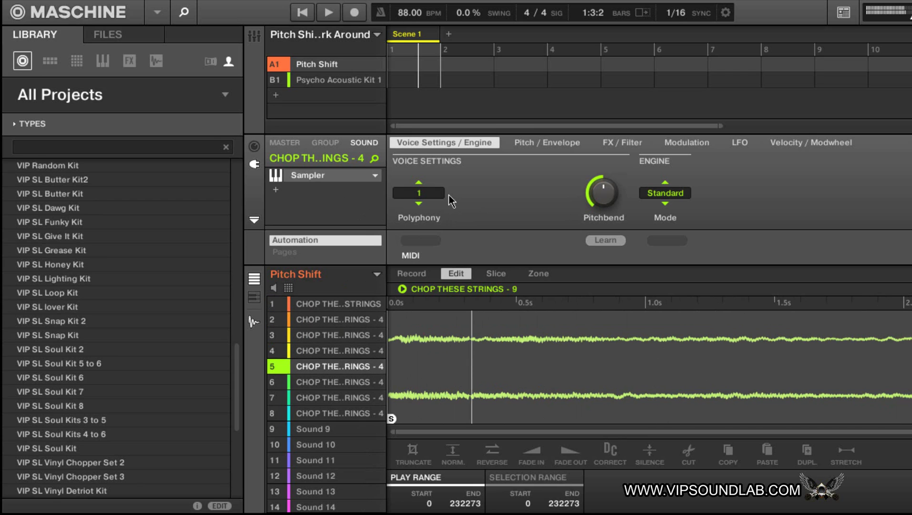
{"action": "key", "text": "Down"}
{"action": "key", "text": "Down"}
{"action": "key", "text": "Down"}
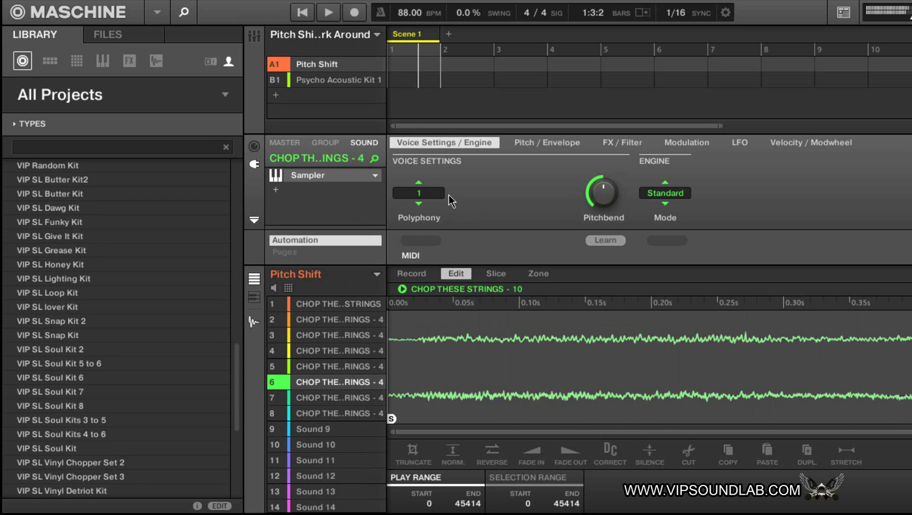
{"action": "key", "text": "Home"}
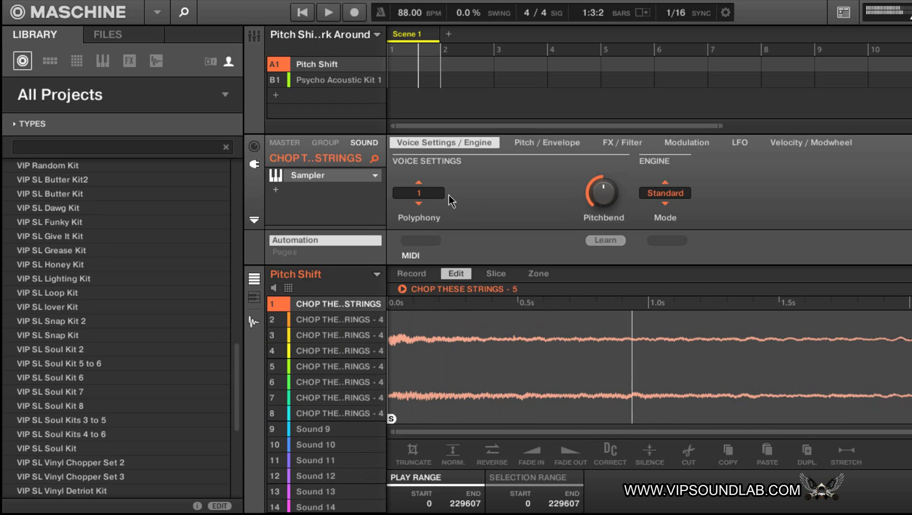
{"action": "key", "text": "Down"}
{"action": "key", "text": "Down"}
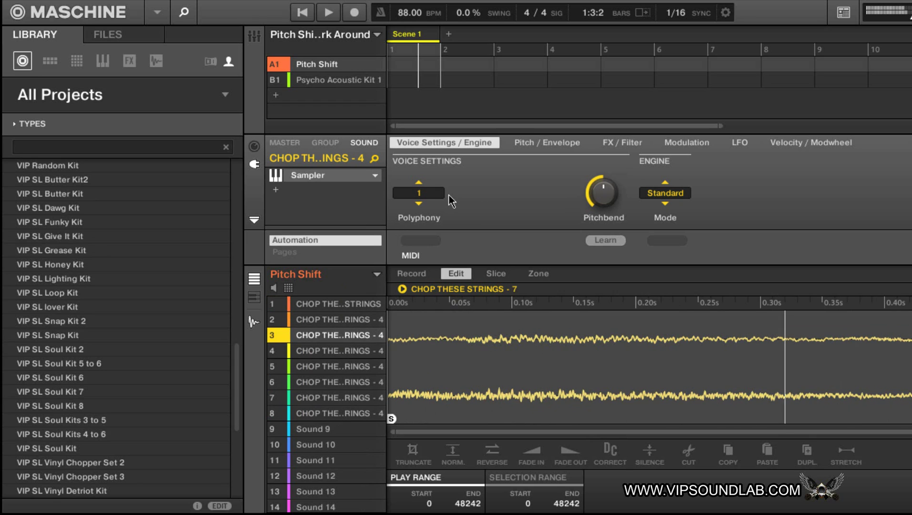
{"action": "key", "text": "Down"}
{"action": "key", "text": "Down"}
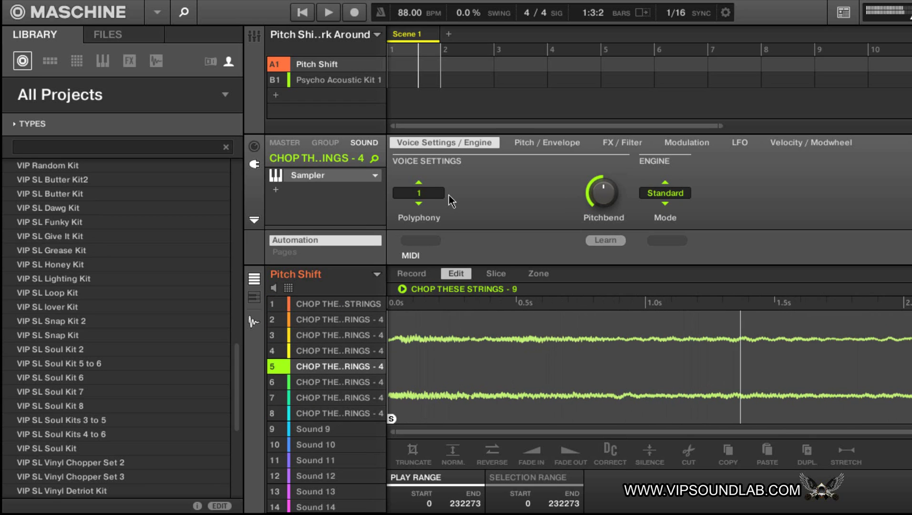
{"action": "key", "text": "Down"}
{"action": "key", "text": "Down"}
{"action": "key", "text": "Down"}
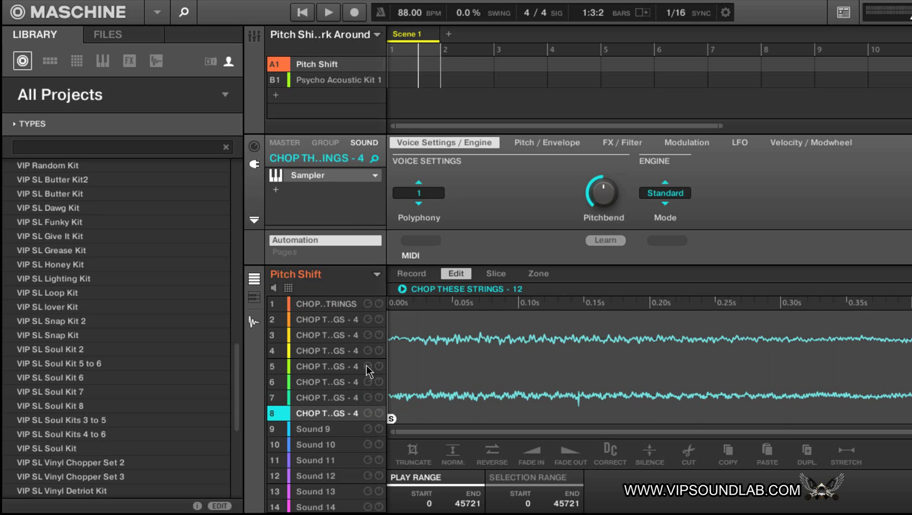
Select sounds 2 to 8 of the Pitch Shift group one after another and return to sound 1
{"action": "left_click", "coordinate": [327, 321]}
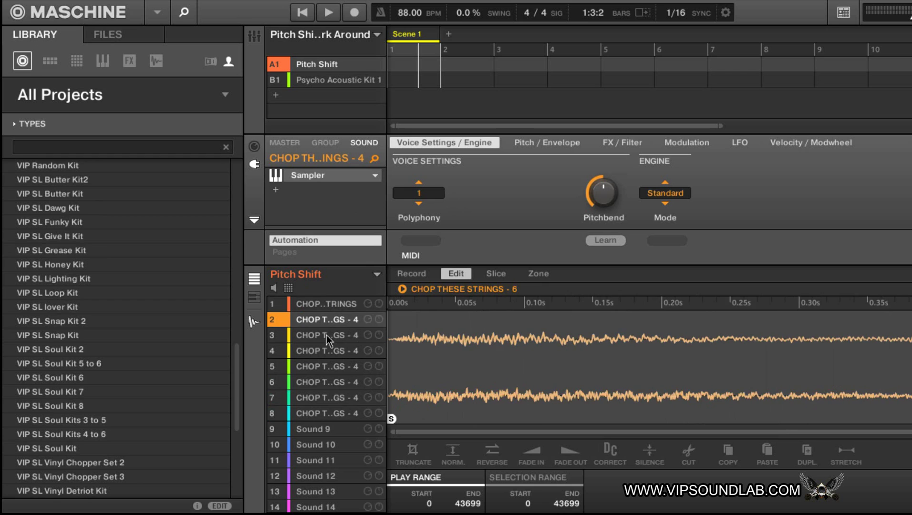
{"action": "left_click", "coordinate": [330, 334]}
{"action": "left_click", "coordinate": [335, 351]}
{"action": "left_click", "coordinate": [333, 366]}
{"action": "left_click", "coordinate": [336, 384]}
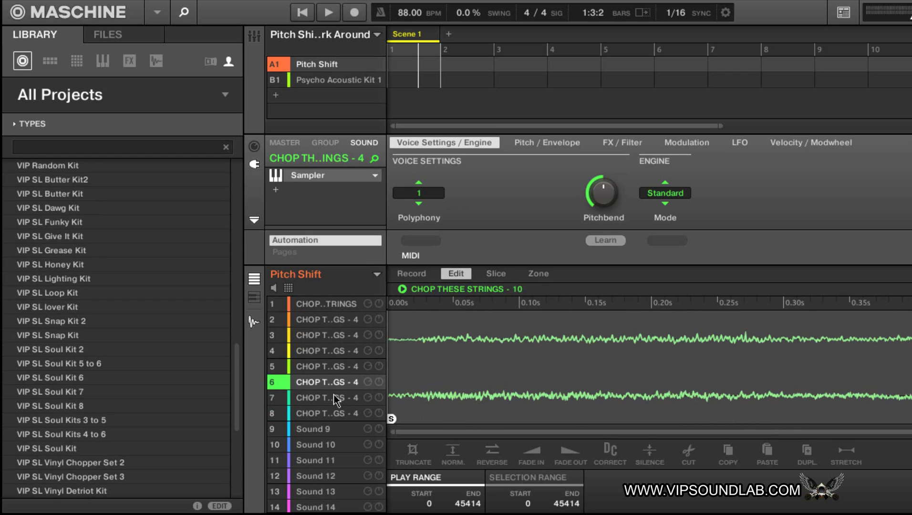
{"action": "left_click", "coordinate": [338, 398]}
{"action": "left_click", "coordinate": [336, 411]}
{"action": "left_click", "coordinate": [318, 308]}
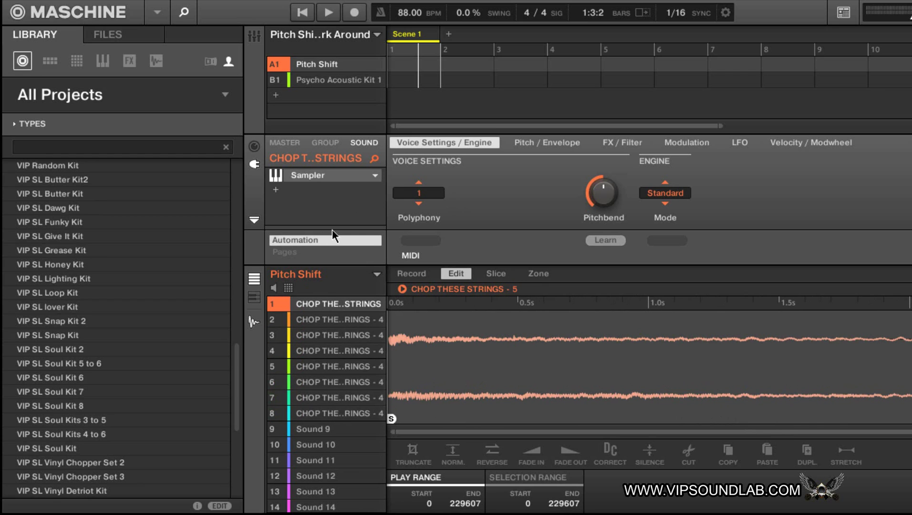
Enable the SoundShifter Stereo effect on the Pitch Shift group and open its plug-in window
{"action": "left_click", "coordinate": [326, 143]}
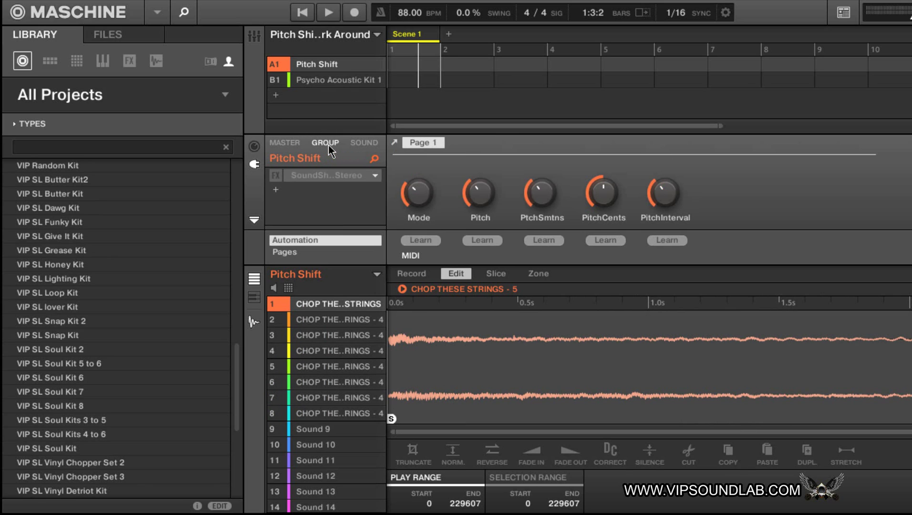
{"action": "left_click", "coordinate": [277, 177]}
{"action": "double_click", "coordinate": [326, 180]}
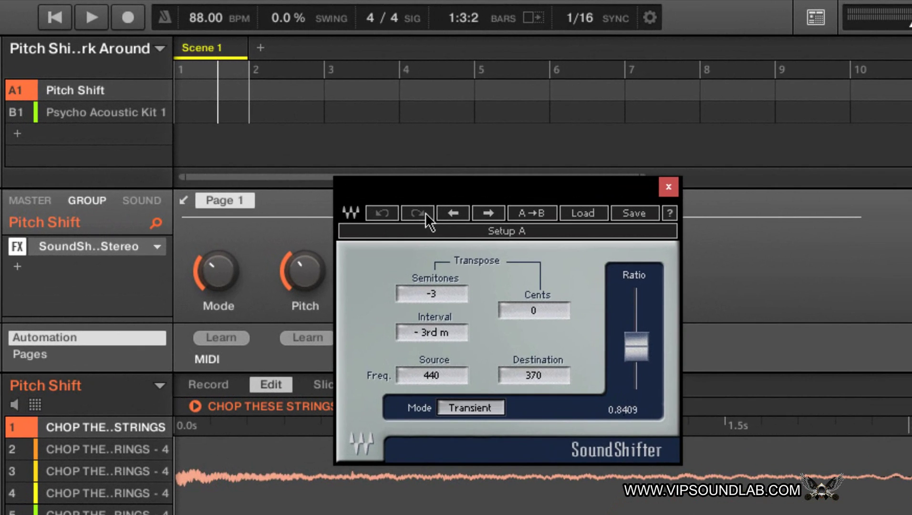
{"action": "left_click_drag", "start_coordinate": [462, 163], "coordinate": [431, 155]}
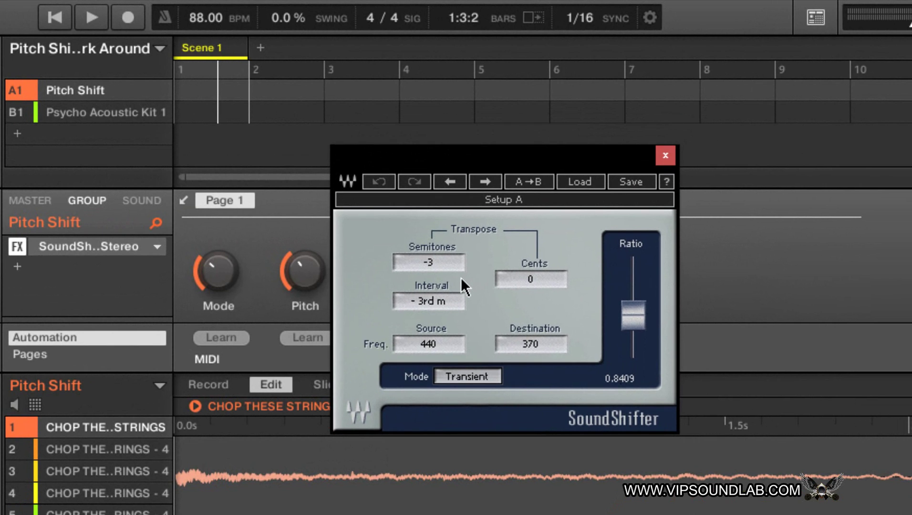
Set the SoundShifter transpose to 3 semitones
{"action": "left_click", "coordinate": [434, 263]}
{"action": "key", "text": "Up"}
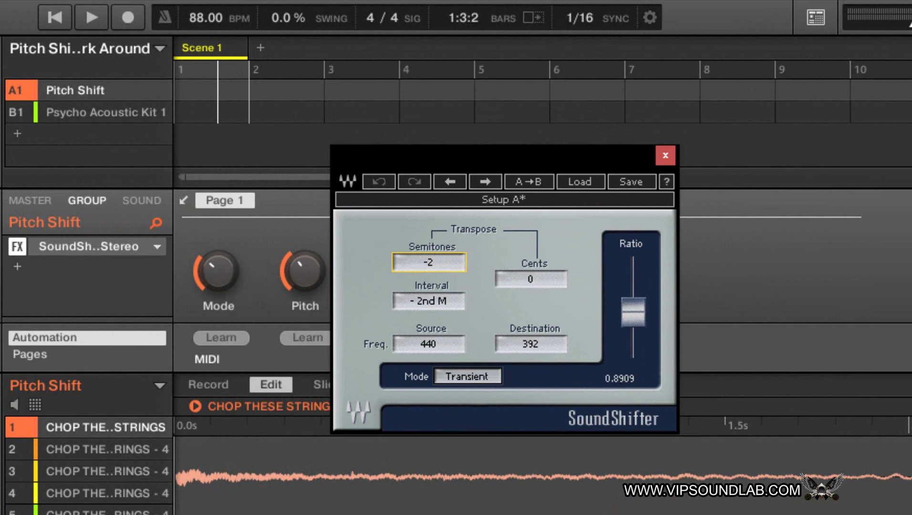
{"action": "key", "text": "Up"}
{"action": "key", "text": "Up"}
{"action": "key", "text": "Up"}
{"action": "key", "text": "Up"}
{"action": "key", "text": "Up"}
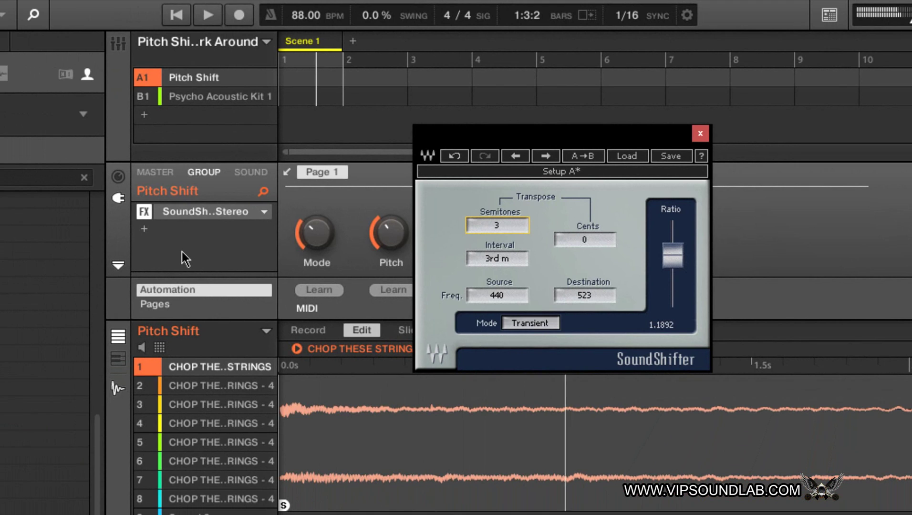
Audition the string chops through the group's SoundShifter effect with the upward transposition
{"action": "key", "text": "Down"}
{"action": "key", "text": "Down"}
{"action": "key", "text": "Down"}
{"action": "key", "text": "Down"}
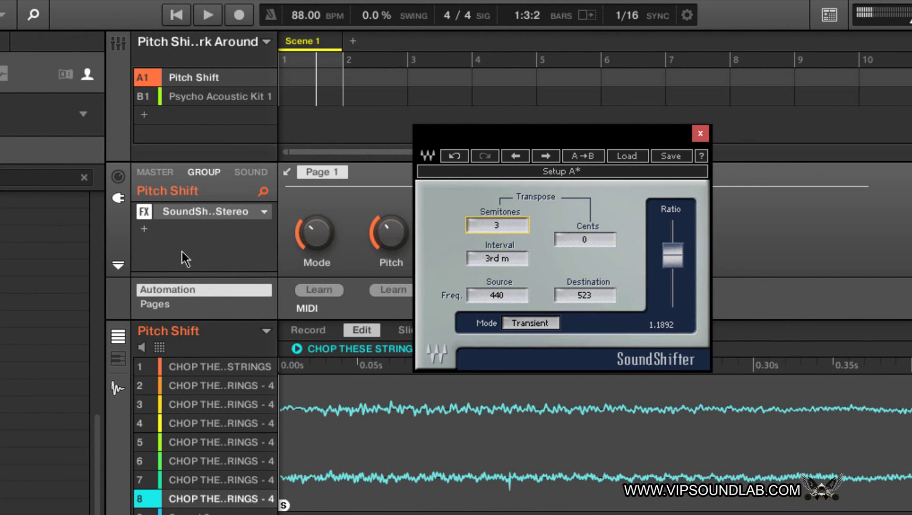
{"action": "mouse_move", "coordinate": [217, 355]}
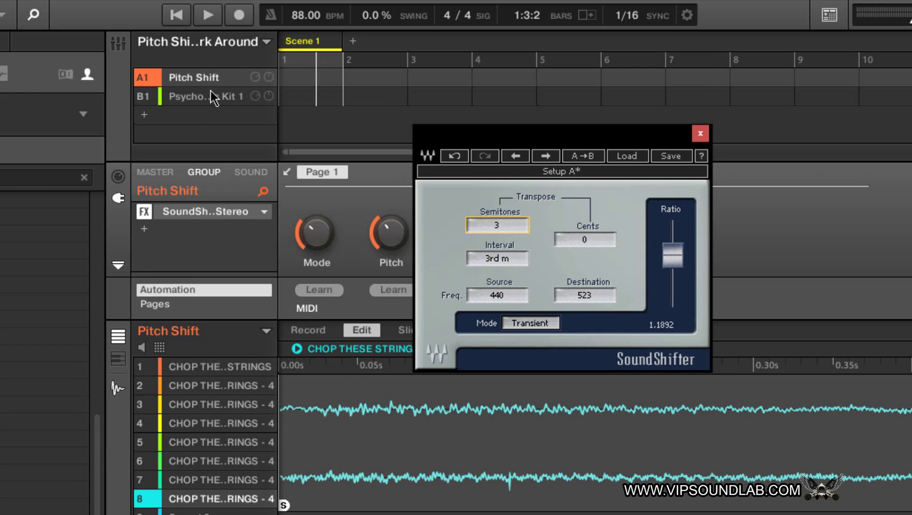
Check the Psycho Acoustic Kit 1 group for effects and return to the Pitch Shift group
{"action": "left_click", "coordinate": [205, 98]}
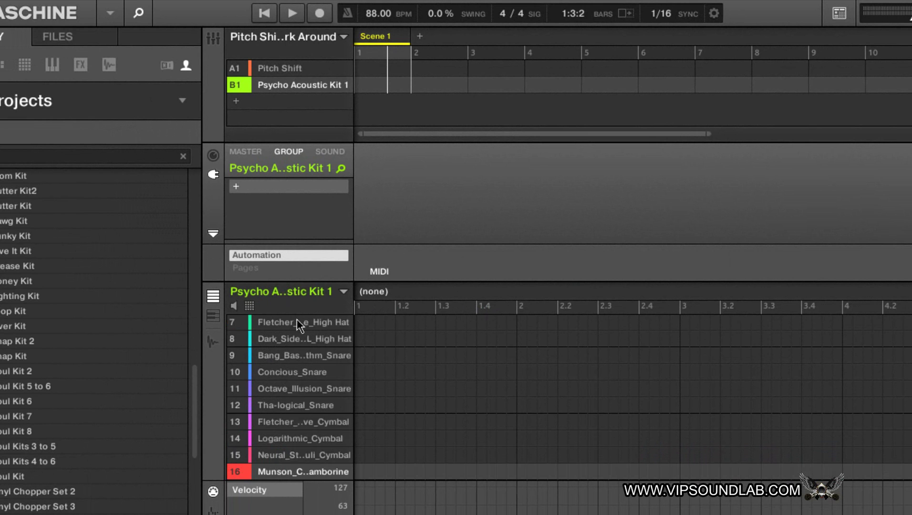
{"action": "left_click", "coordinate": [273, 66]}
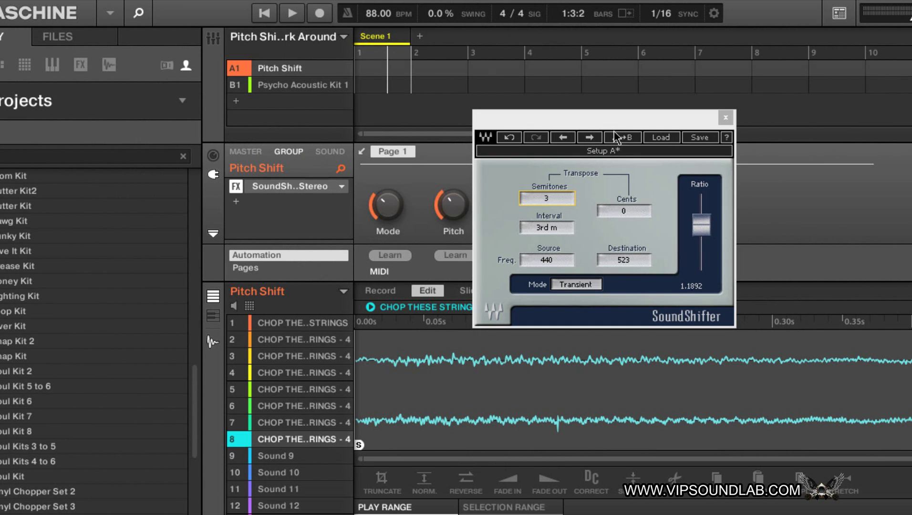
Lower the SoundShifter transpose to -3 semitones
{"action": "left_click_drag", "start_coordinate": [616, 126], "coordinate": [701, 102]}
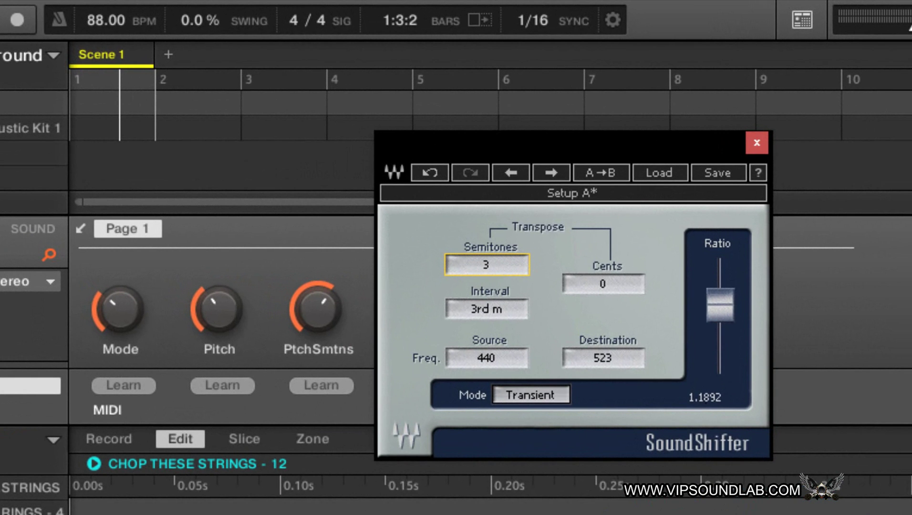
{"action": "left_click_drag", "start_coordinate": [494, 268], "coordinate": [493, 297]}
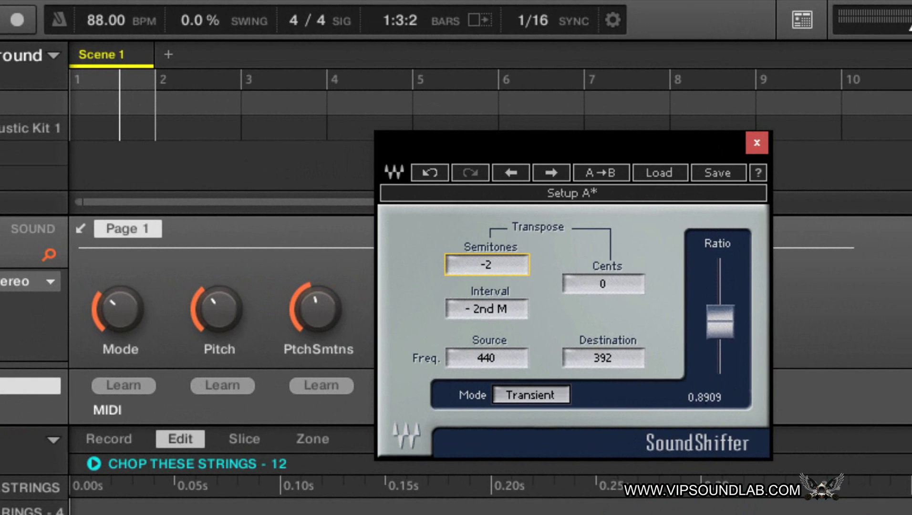
{"action": "scroll", "coordinate": [486, 265], "scroll_direction": "down", "scroll_amount": 1}
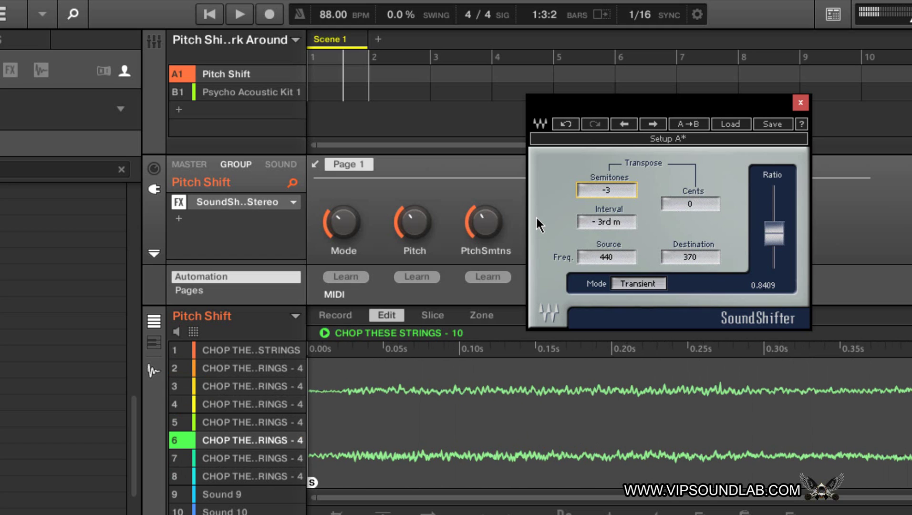
Close the SoundShifter window, reopen it to review its settings, and close it again
{"action": "left_click", "coordinate": [798, 106]}
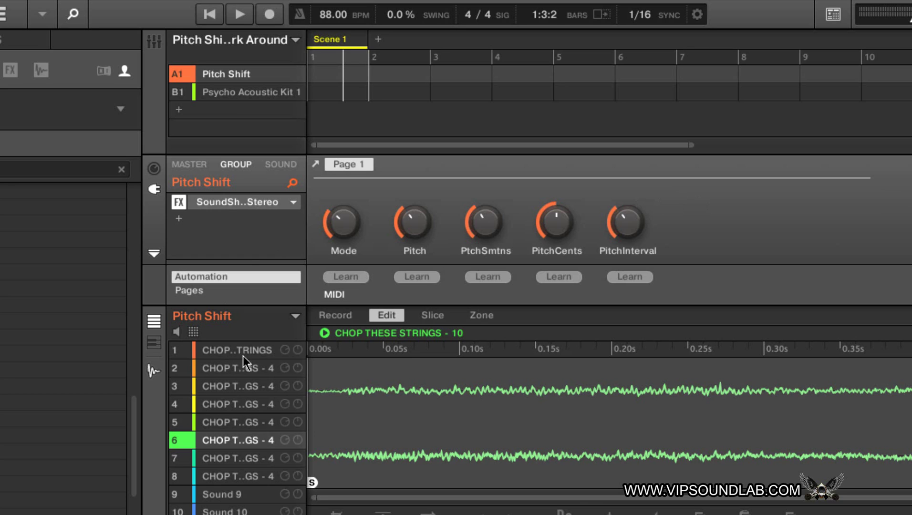
{"action": "double_click", "coordinate": [243, 207]}
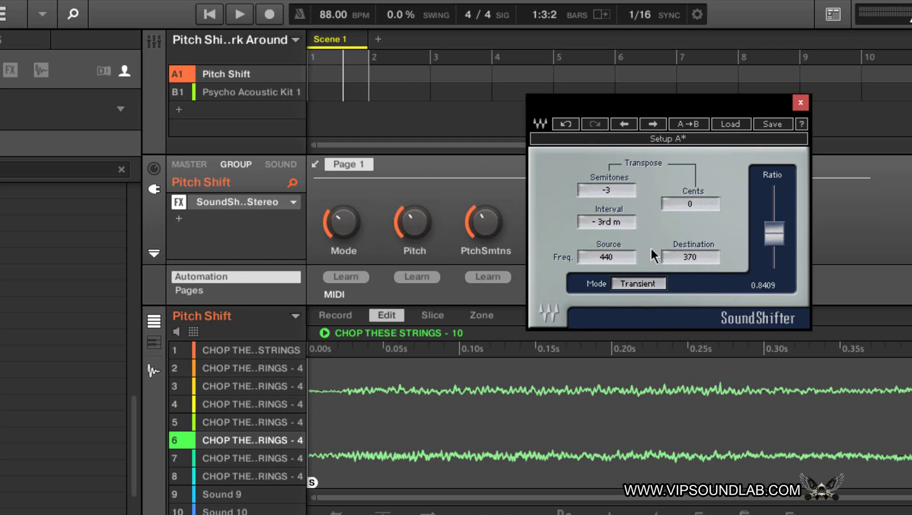
{"action": "left_click", "coordinate": [800, 102]}
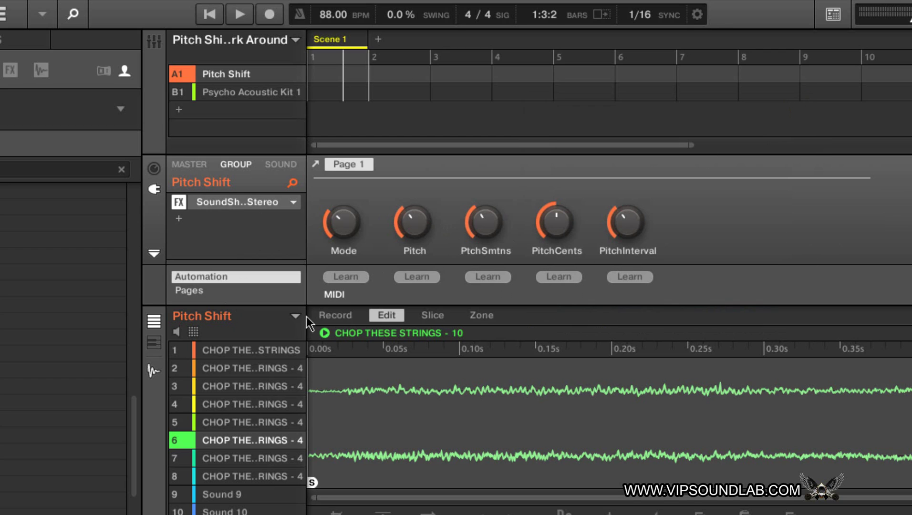
Go through all the string chops of the Pitch Shift group from sound 1 to sound 8
{"action": "left_click", "coordinate": [261, 356]}
{"action": "left_click", "coordinate": [263, 375]}
{"action": "left_click", "coordinate": [265, 387]}
{"action": "left_click", "coordinate": [265, 408]}
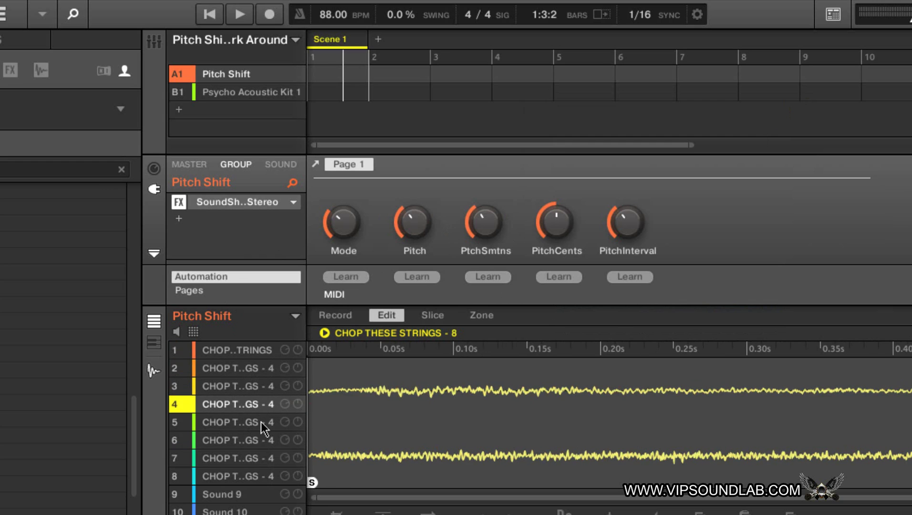
{"action": "left_click", "coordinate": [261, 423]}
{"action": "left_click", "coordinate": [258, 441]}
{"action": "left_click", "coordinate": [257, 457]}
{"action": "left_click", "coordinate": [256, 477]}
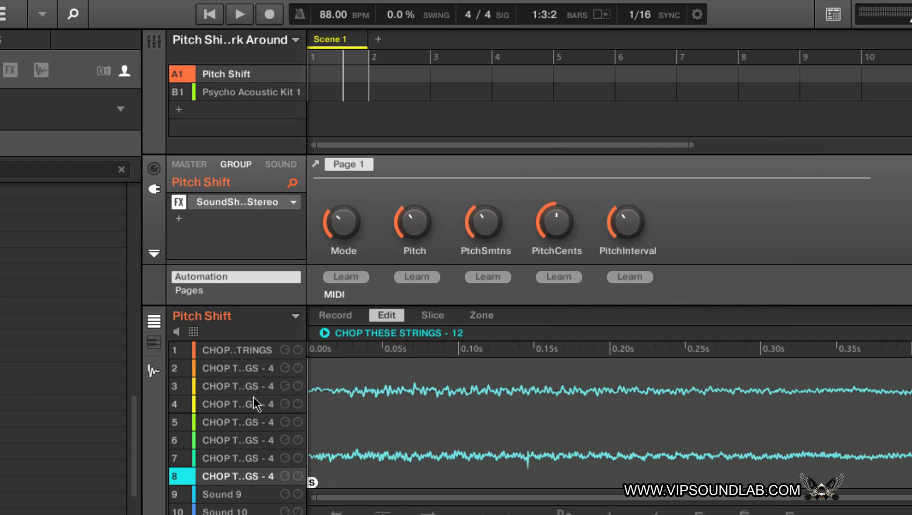